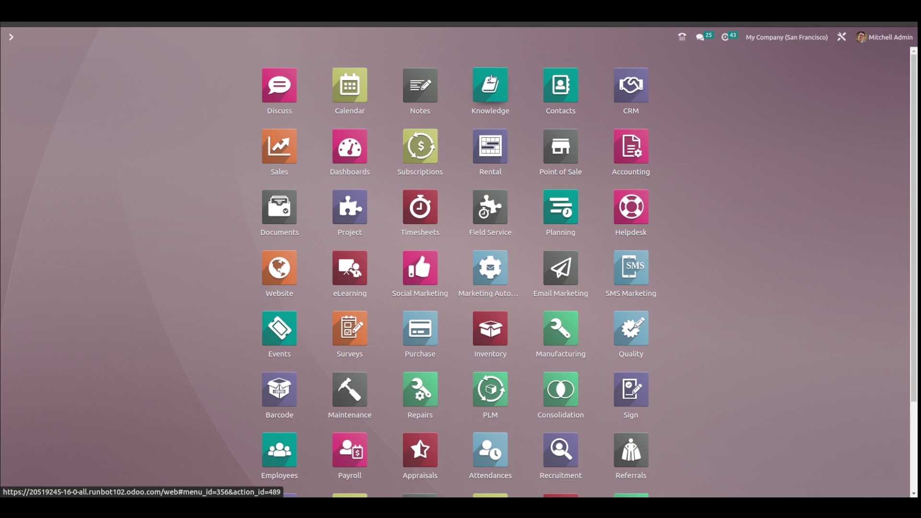
# Step: Open the Knowledge app to the Welcome Mitchell Admin article
pyautogui.click(490, 80)
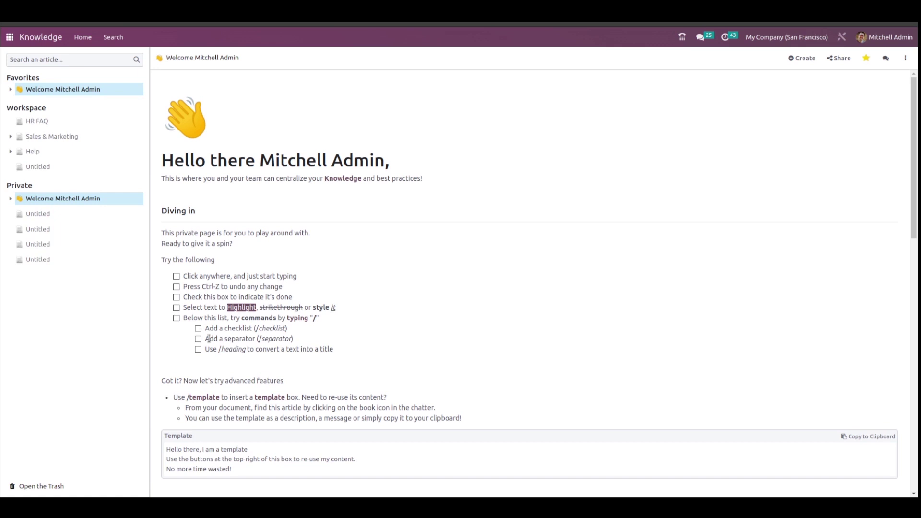
pyautogui.scroll(-5, 206, 339)
pyautogui.scroll(5, 209, 340)
pyautogui.scroll(-5, 310, 298)
pyautogui.scroll(5, 309, 297)
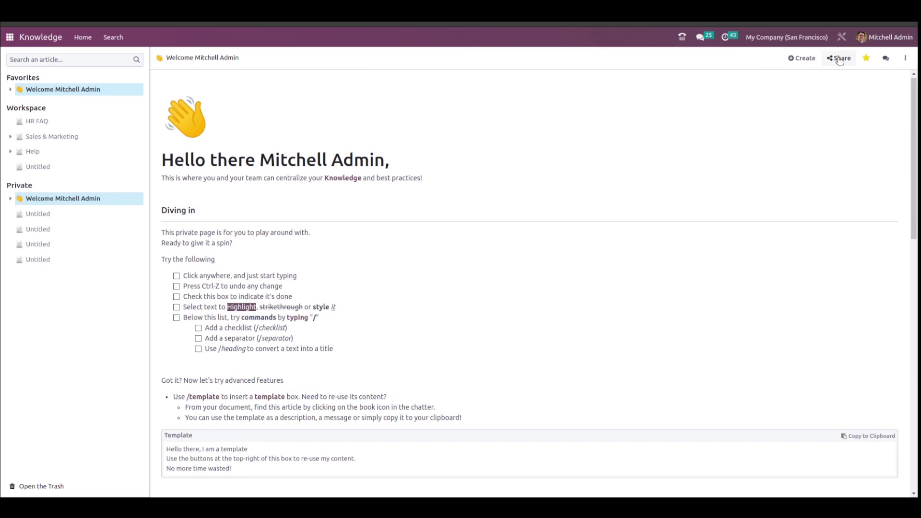
# Step: Open the article's Invite people dialog from Share and expand its permission list
pyautogui.click(839, 60)
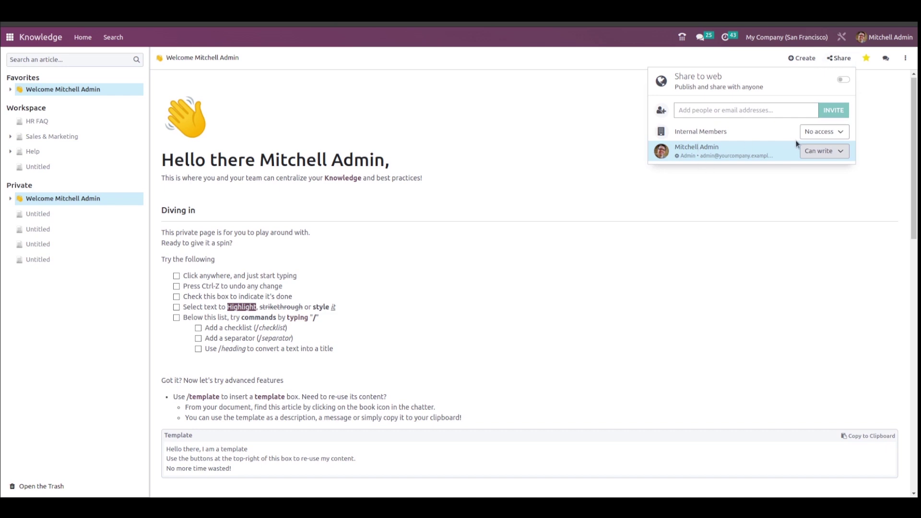
pyautogui.moveTo(748, 151)
pyautogui.click(769, 113)
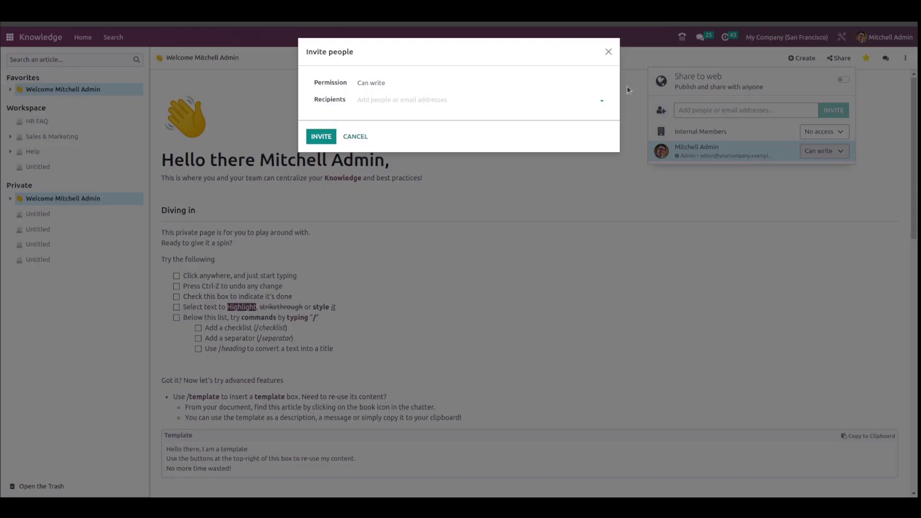
pyautogui.click(389, 86)
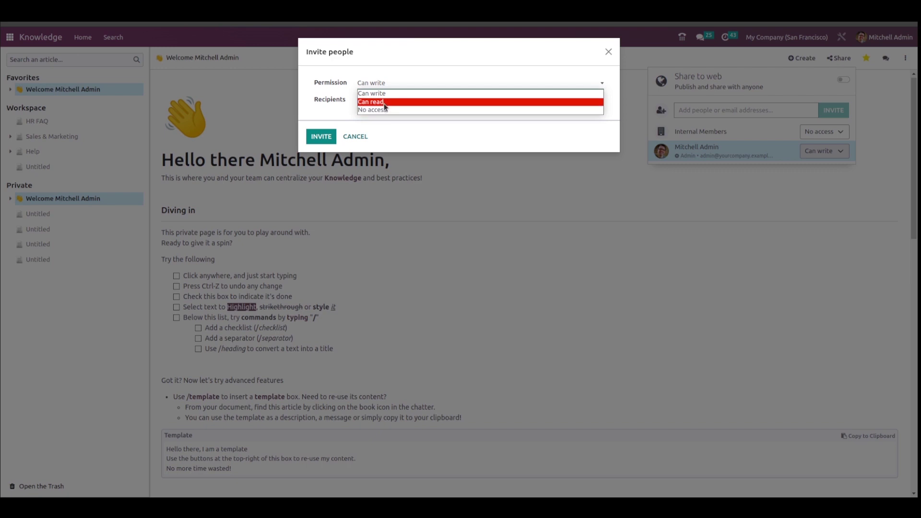
pyautogui.click(384, 103)
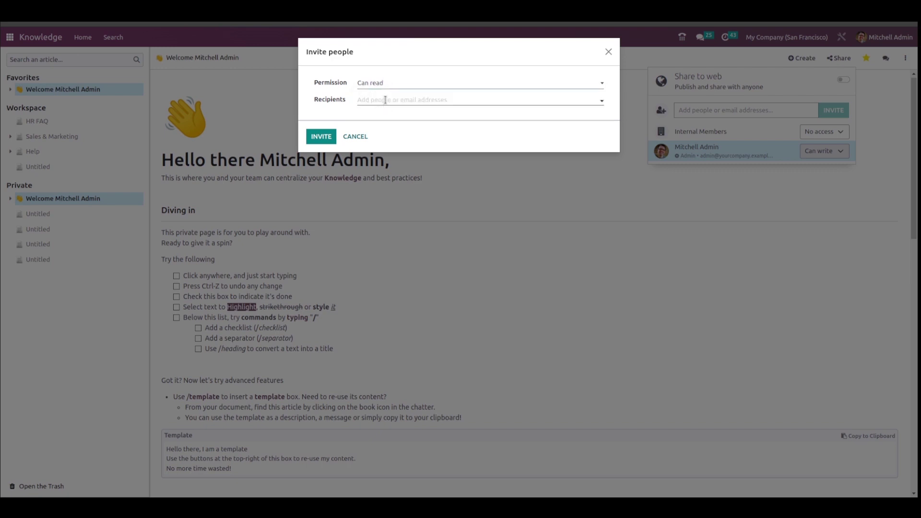
pyautogui.click(386, 99)
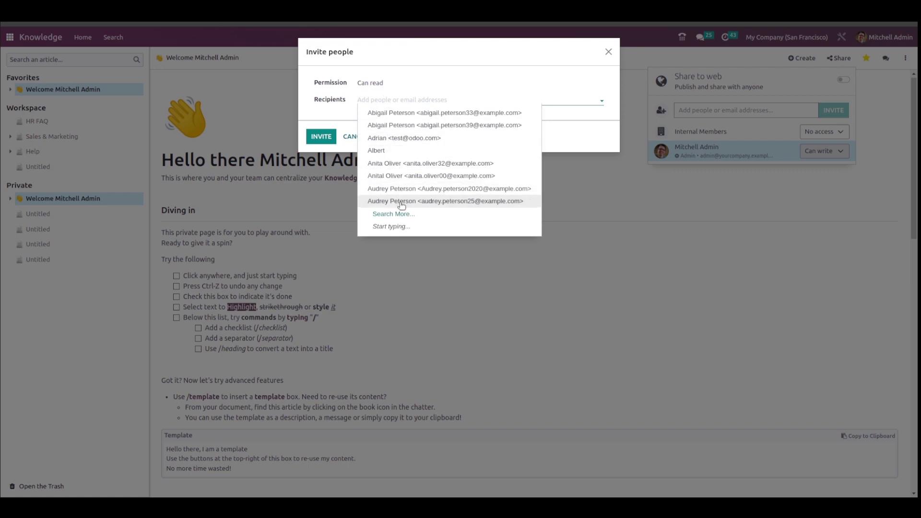
pyautogui.click(386, 123)
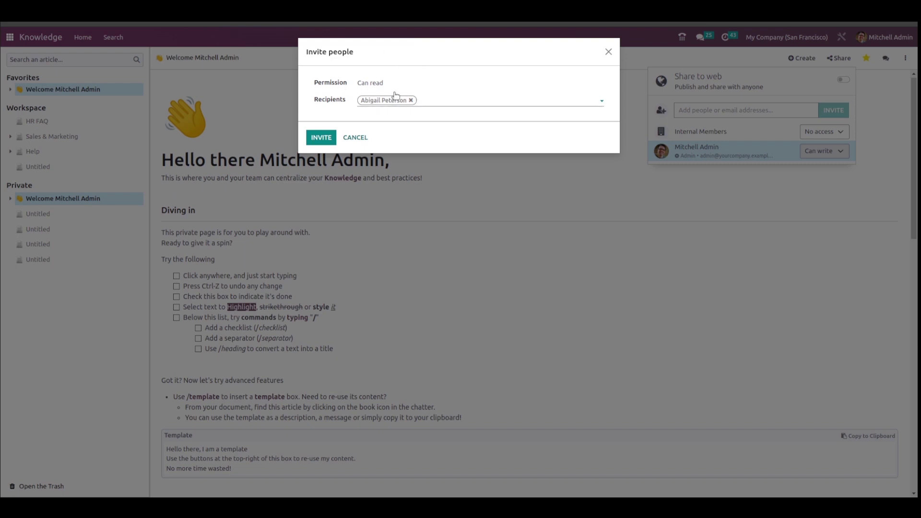
pyautogui.click(326, 139)
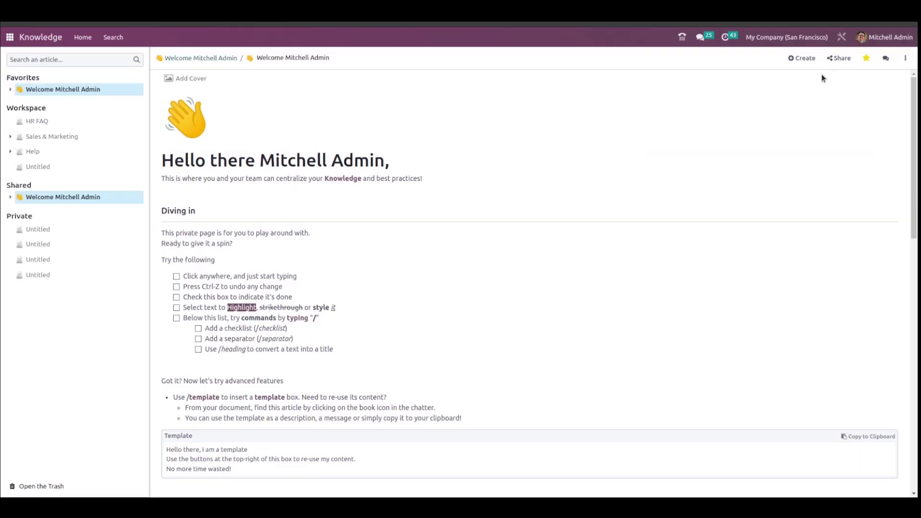
pyautogui.click(832, 60)
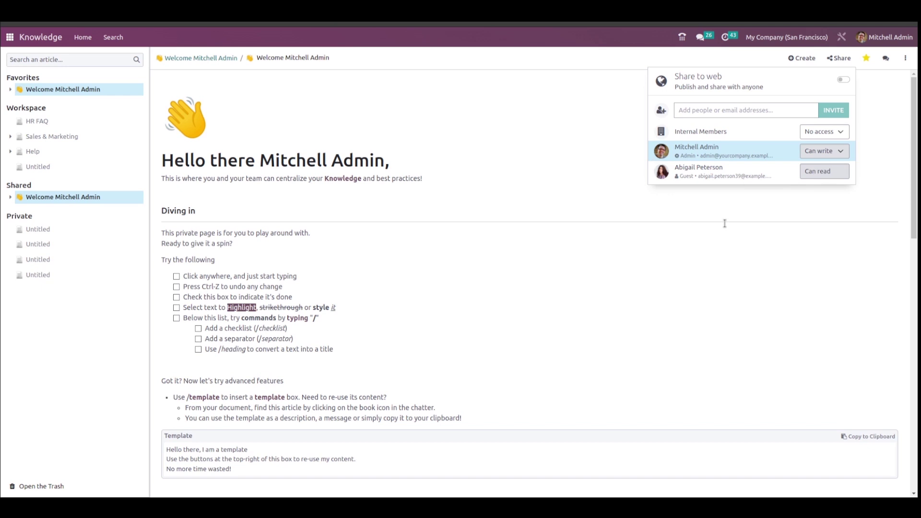
pyautogui.moveTo(696, 151)
pyautogui.click(605, 138)
pyautogui.moveTo(460, 79)
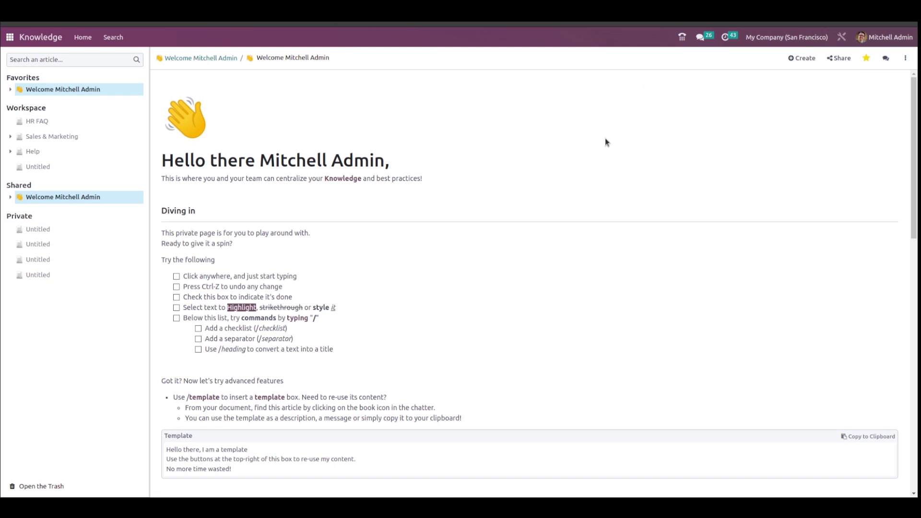
pyautogui.click(886, 58)
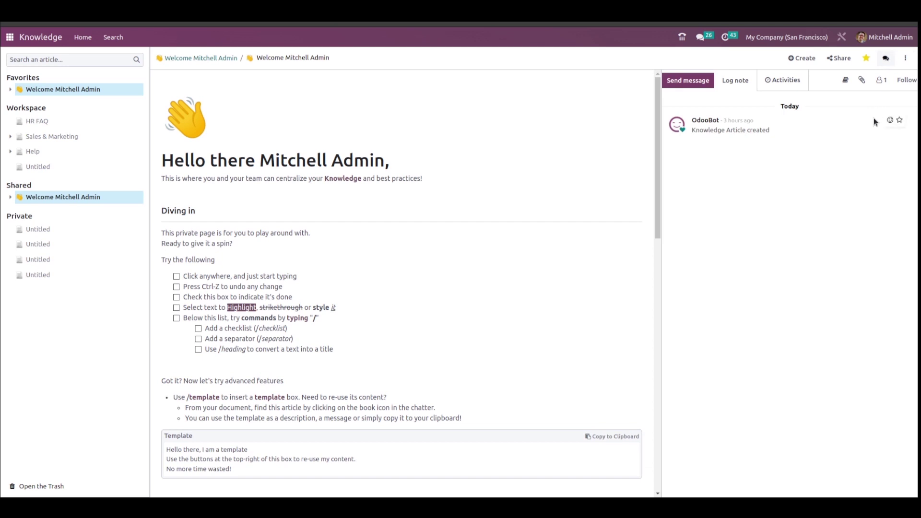
# Step: Open the Add Followers dialog from the followers menu and show suggested recipients
pyautogui.click(881, 83)
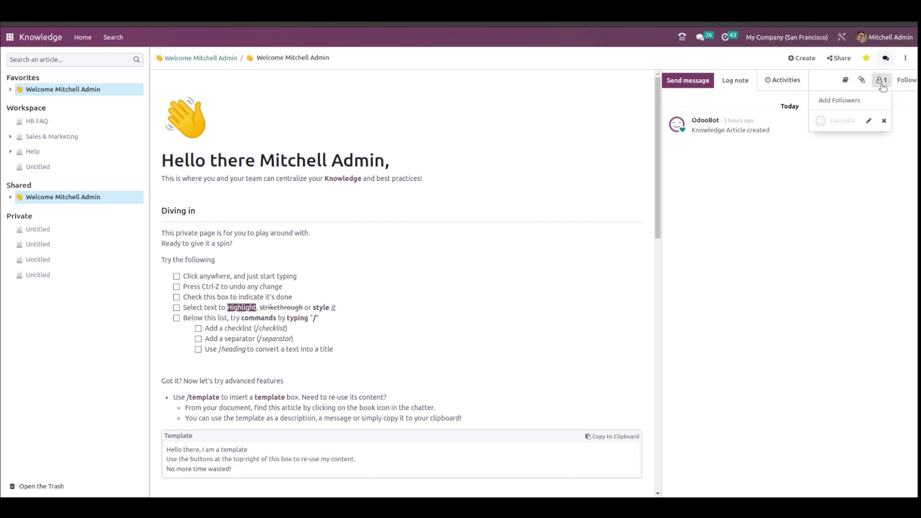
pyautogui.click(834, 103)
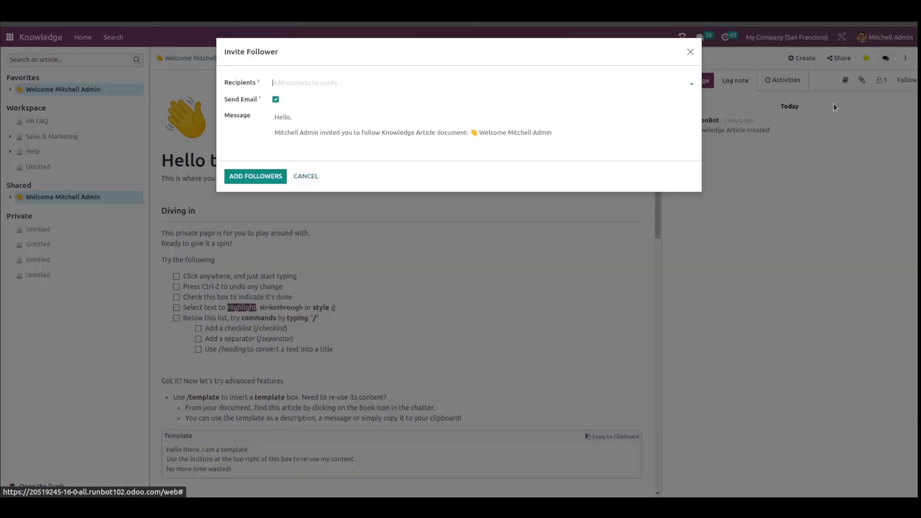
pyautogui.click(353, 84)
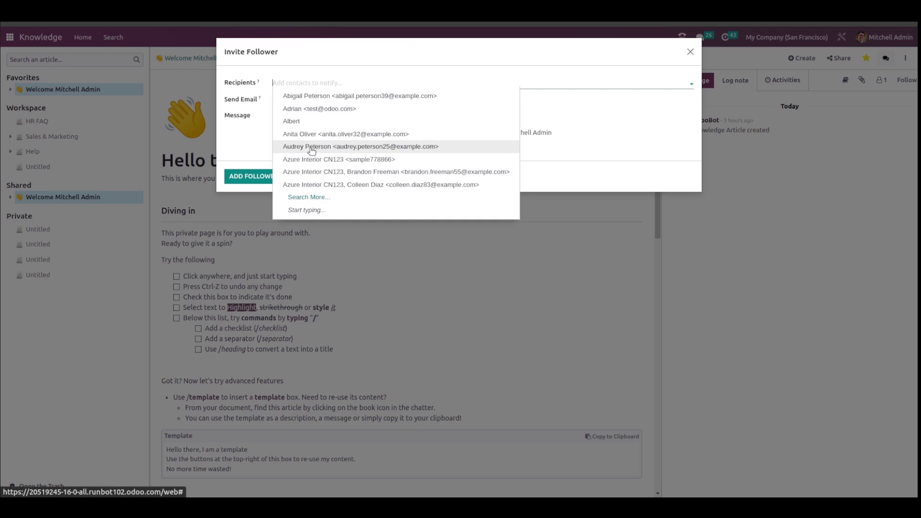
pyautogui.click(311, 147)
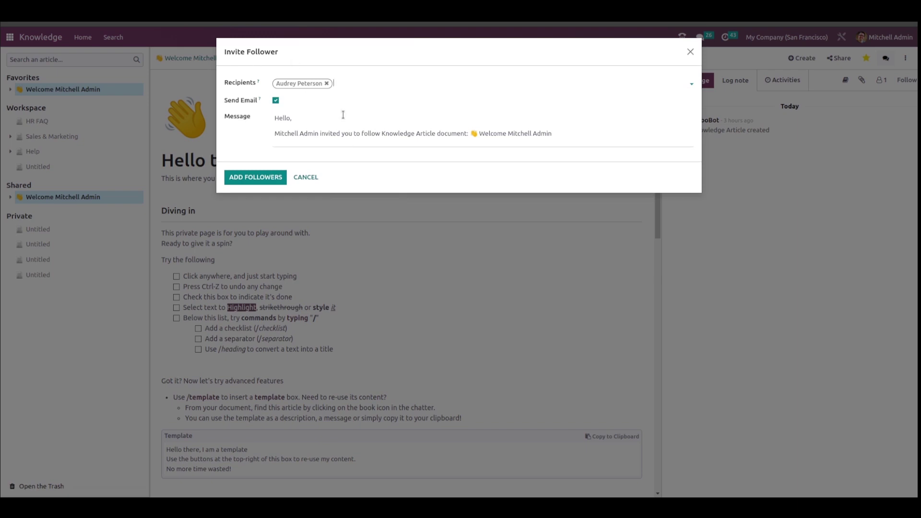
pyautogui.click(265, 182)
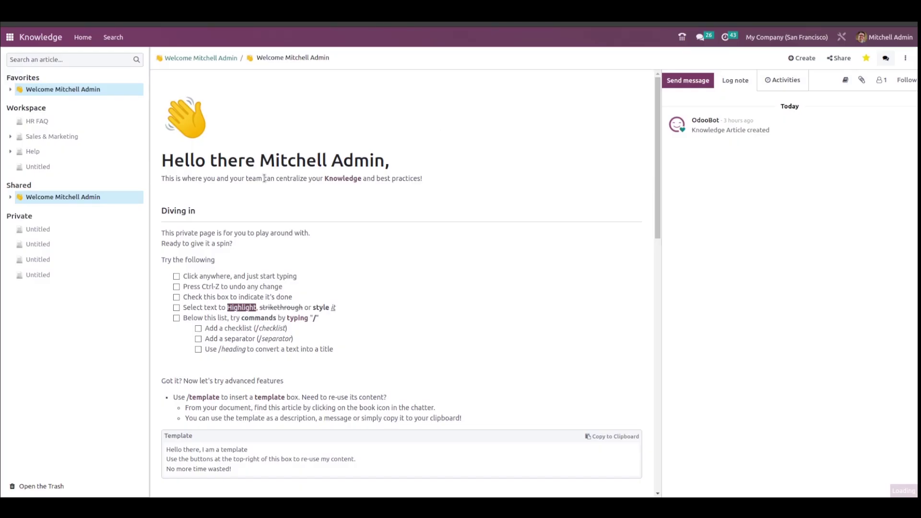
pyautogui.click(882, 80)
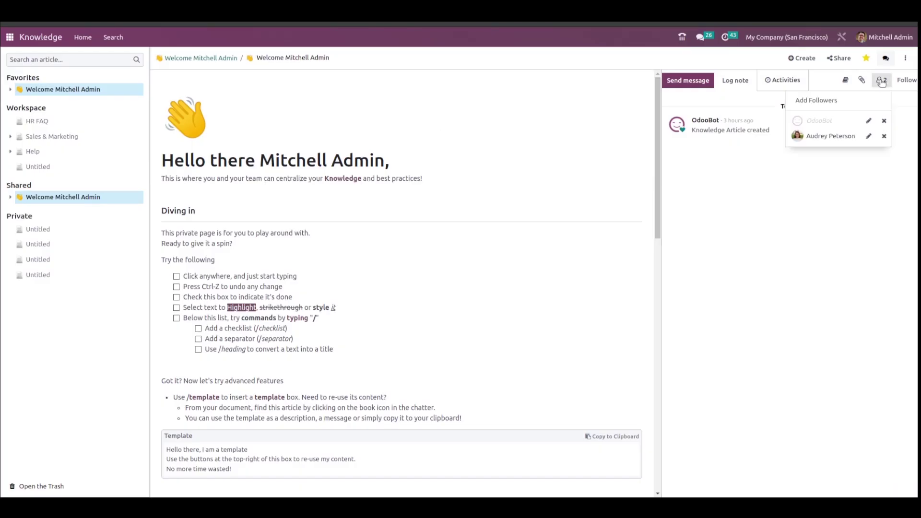
pyautogui.click(613, 101)
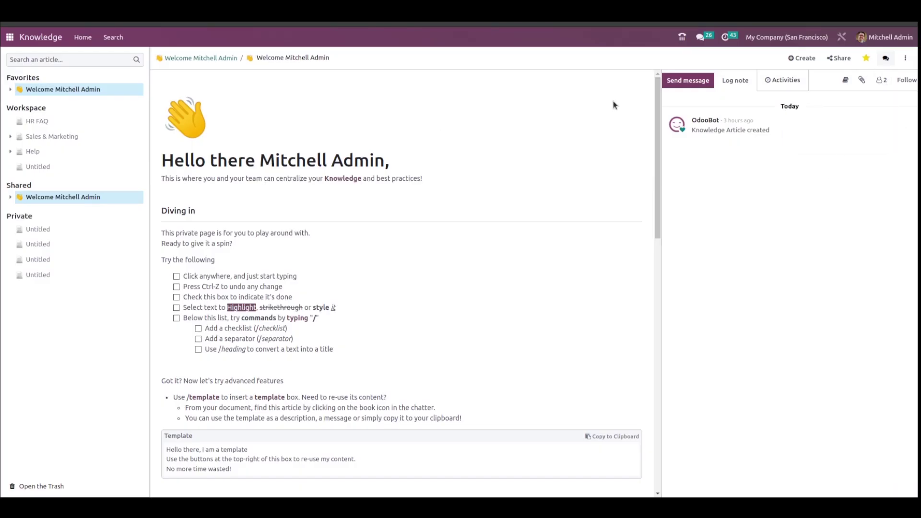